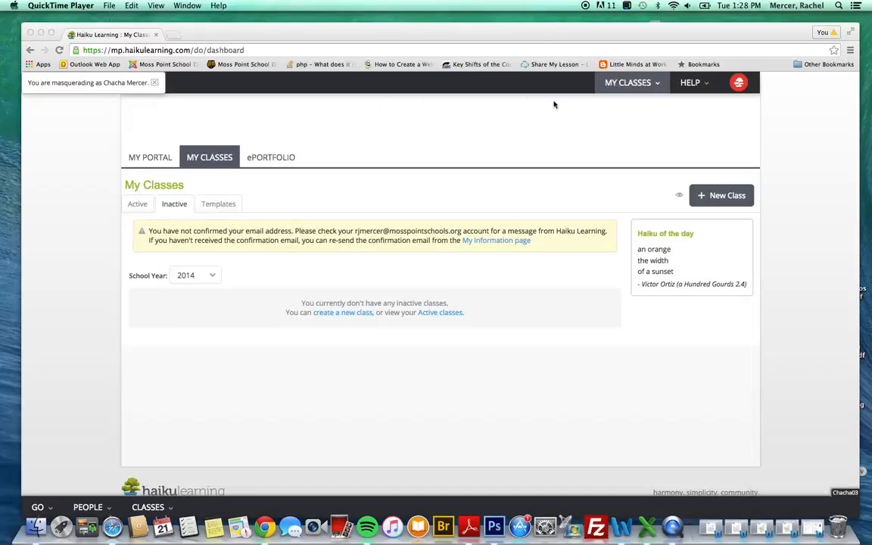
# - Name a new class 'Another Sample Haiku Class' and clear the Allow user nicknames option
pyautogui.click(728, 197)
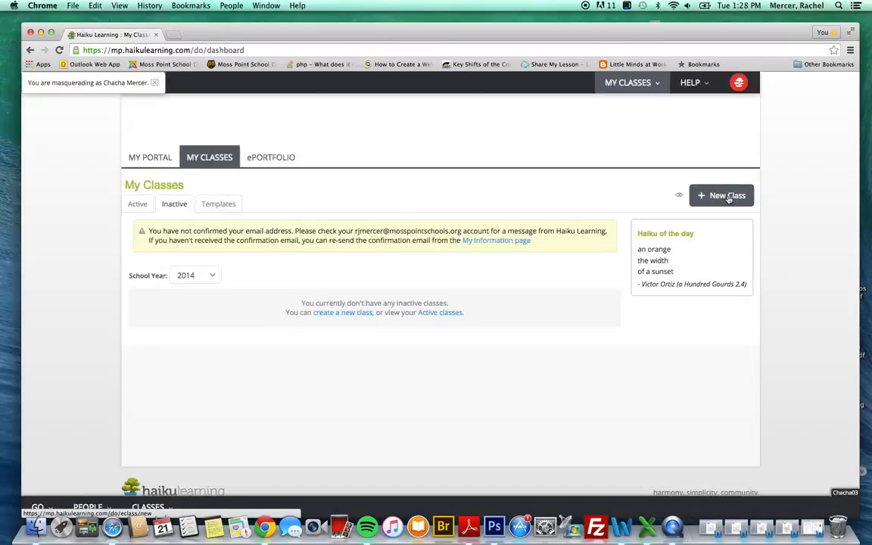
pyautogui.click(729, 198)
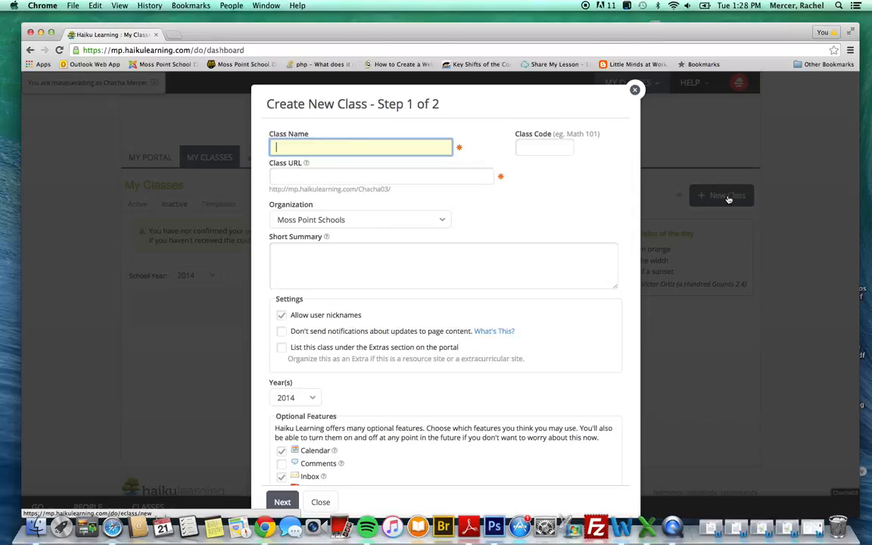
pyautogui.write('Another S')
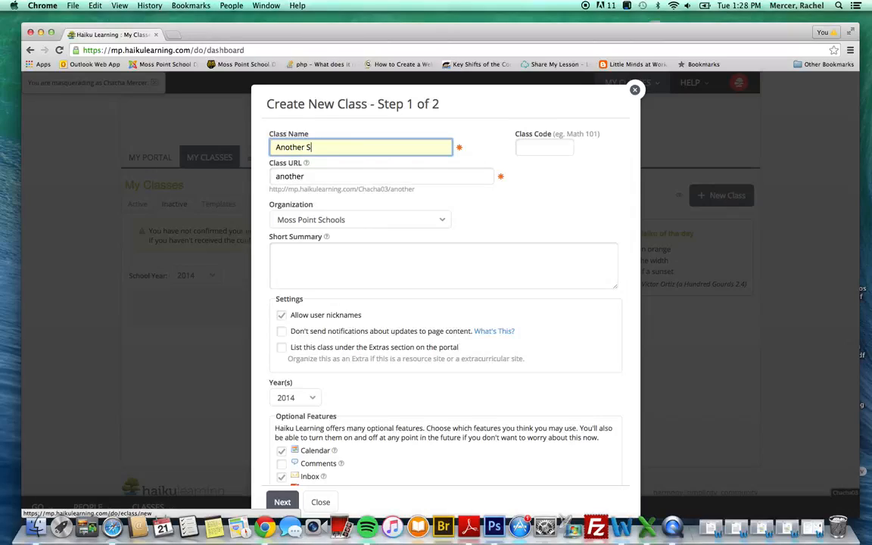
pyautogui.write('ample Haik')
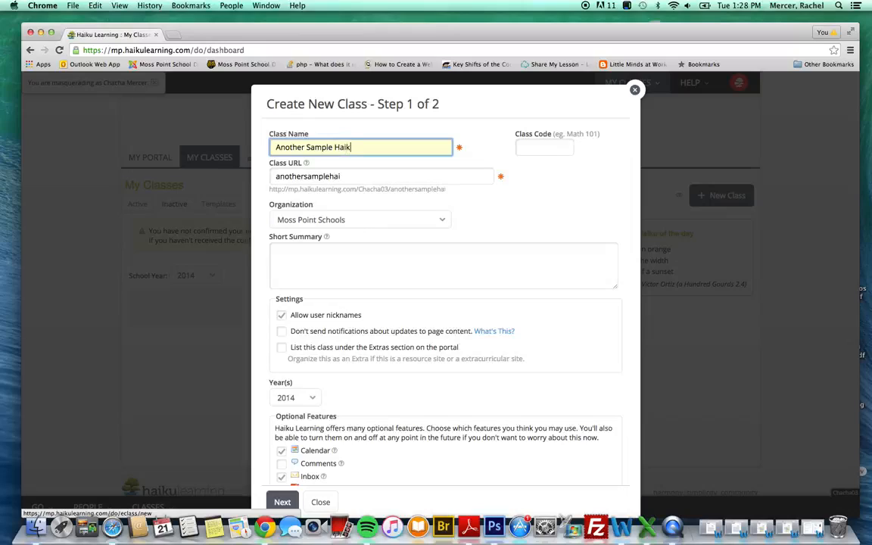
pyautogui.write('u Class')
pyautogui.scroll(-2, 501, 282)
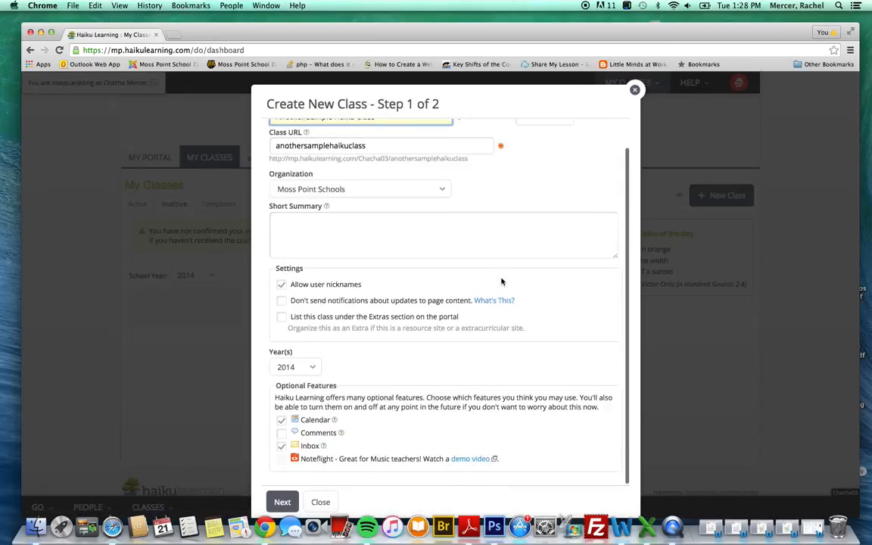
pyautogui.click(281, 284)
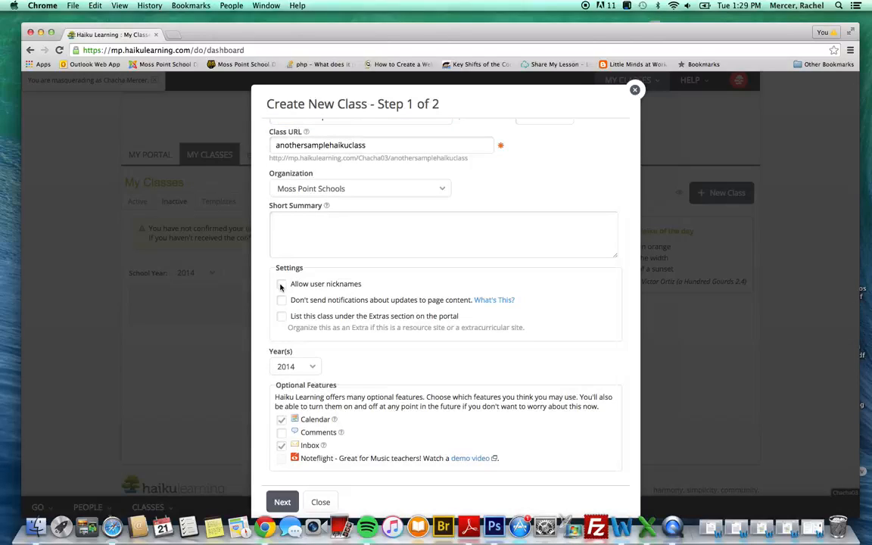
# - Go to the Class Schedule step and finish the class with No Schedule Required
pyautogui.click(282, 503)
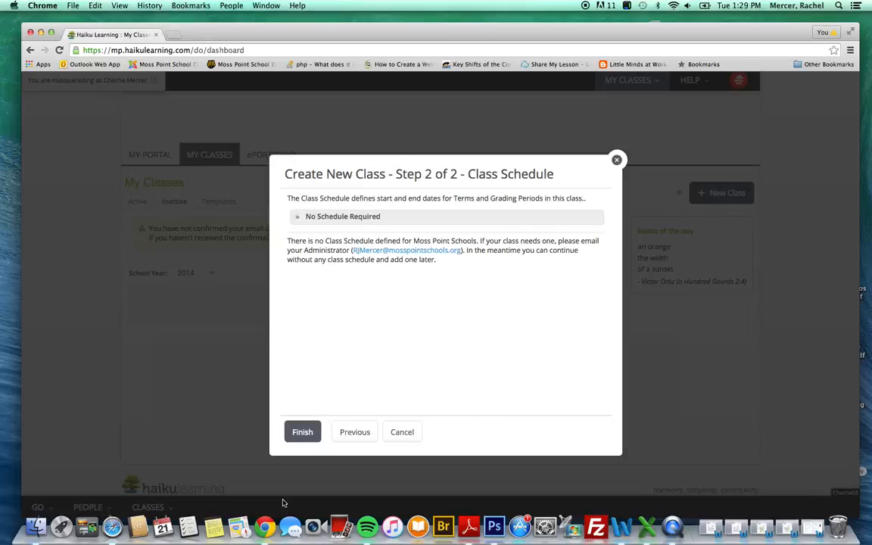
pyautogui.click(296, 433)
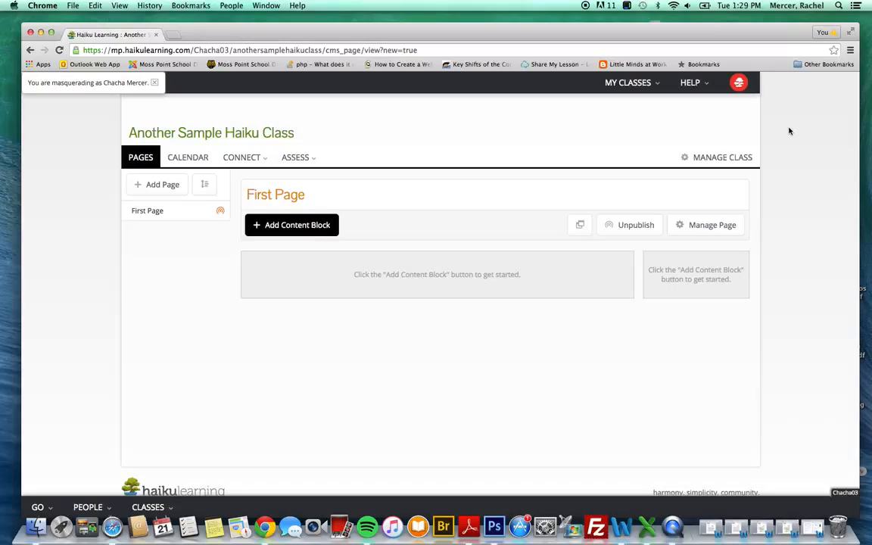
# - Make the class active forever, visible to Anyone on the web, and save it
pyautogui.click(727, 157)
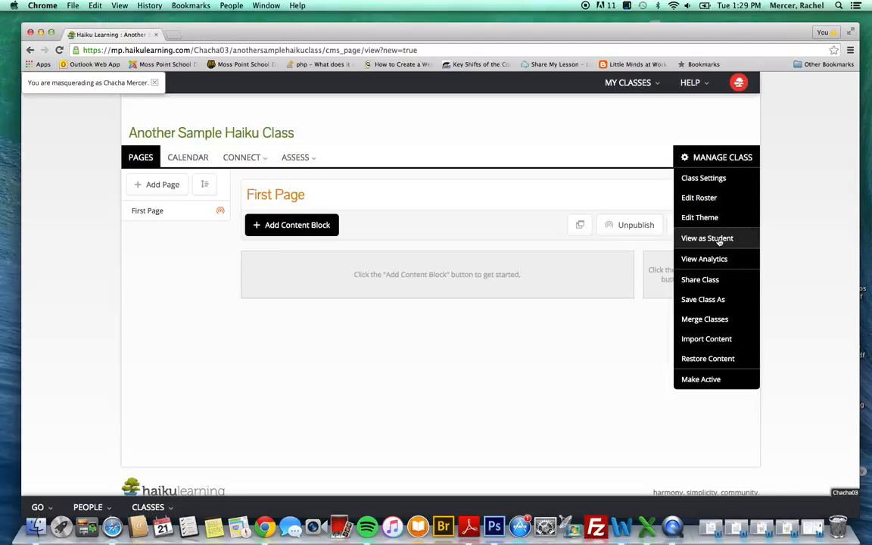
pyautogui.click(706, 379)
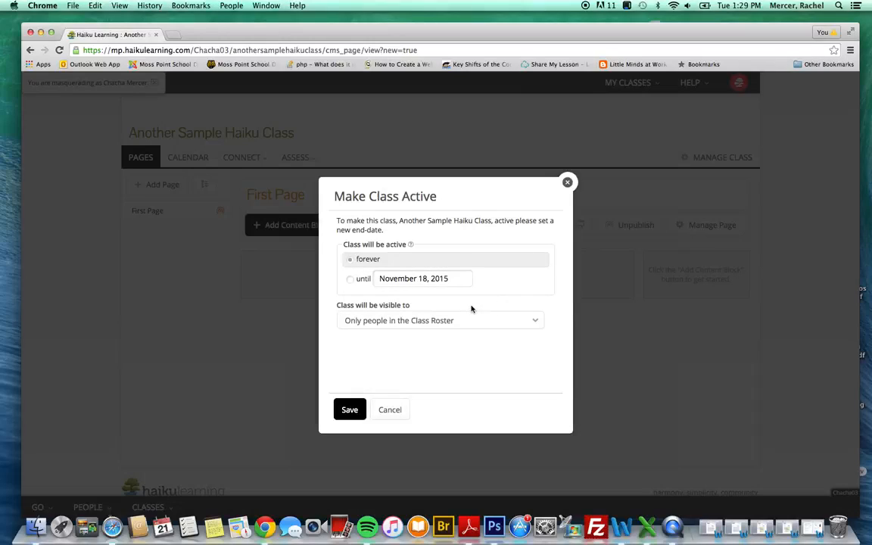
pyautogui.click(537, 321)
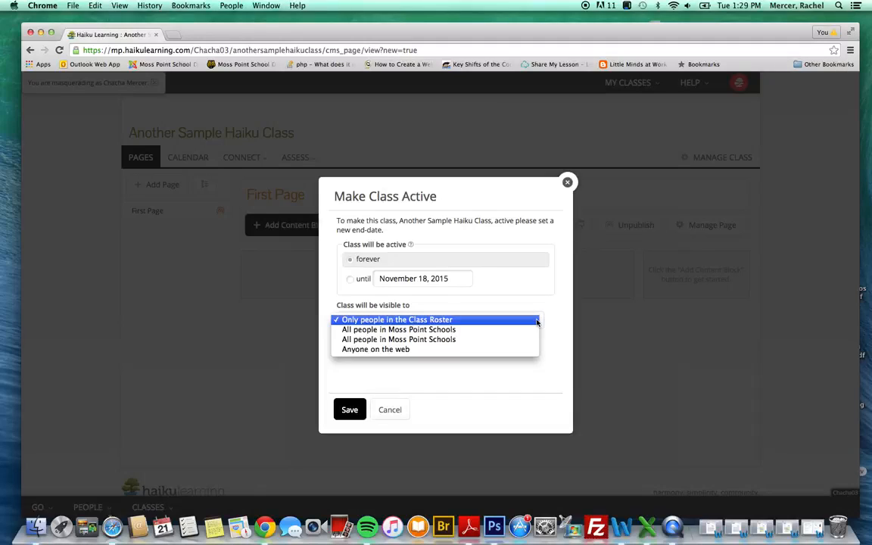
pyautogui.click(402, 349)
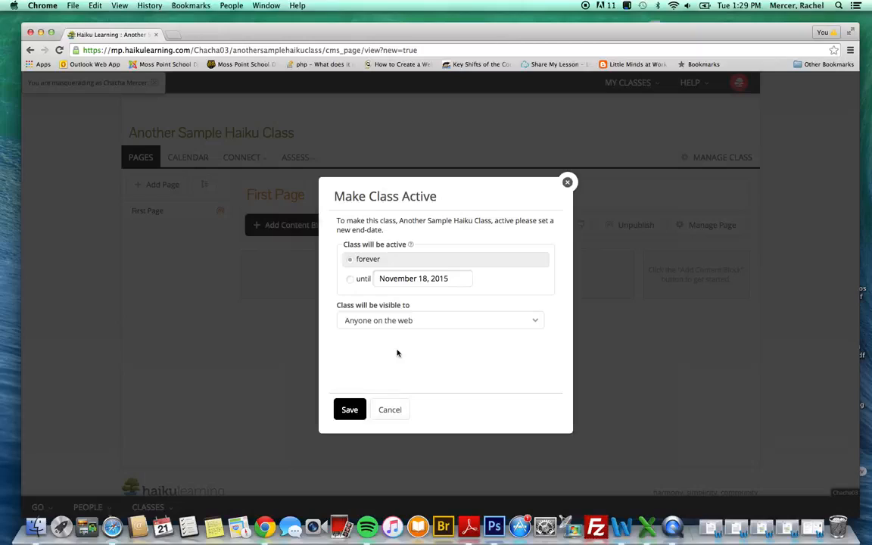
pyautogui.click(350, 409)
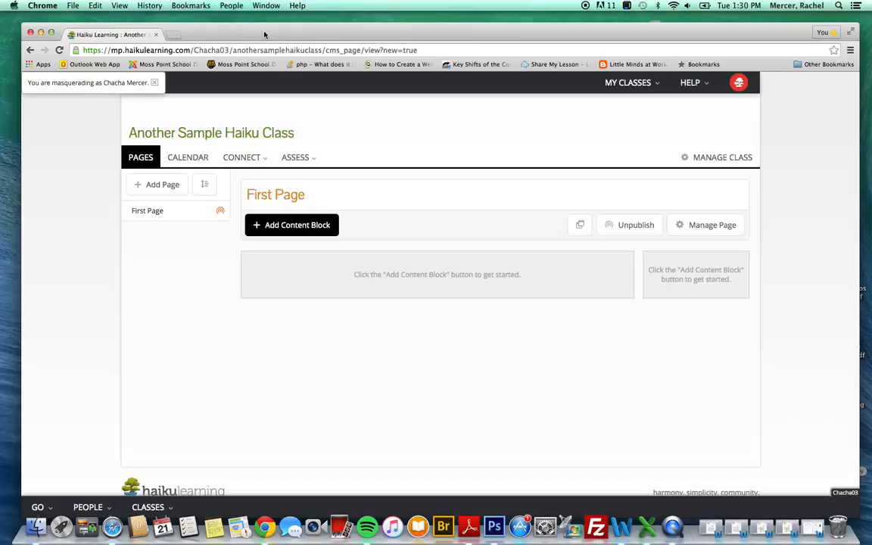
# - Go to mercerstraining.pbwiki.com in a new tab and open its Haiku page
pyautogui.click(173, 36)
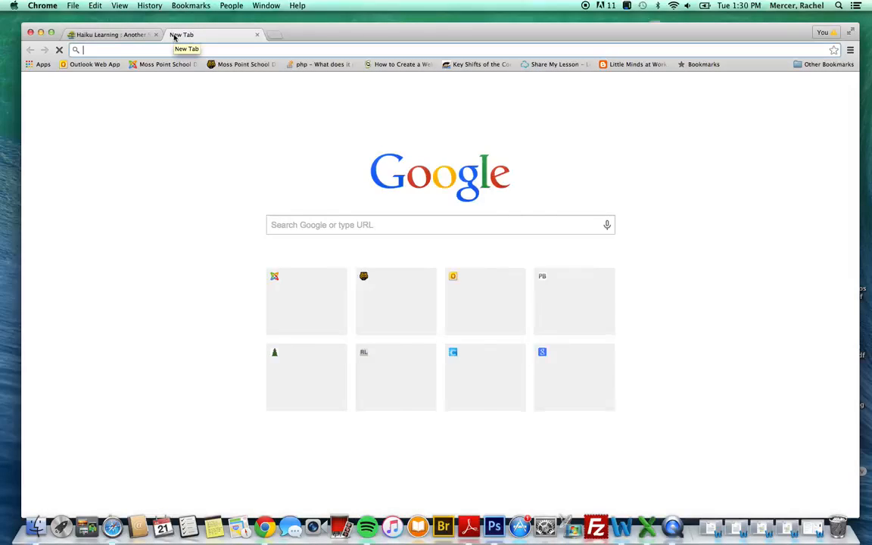
pyautogui.write('mercerstraining.pbwiki.com')
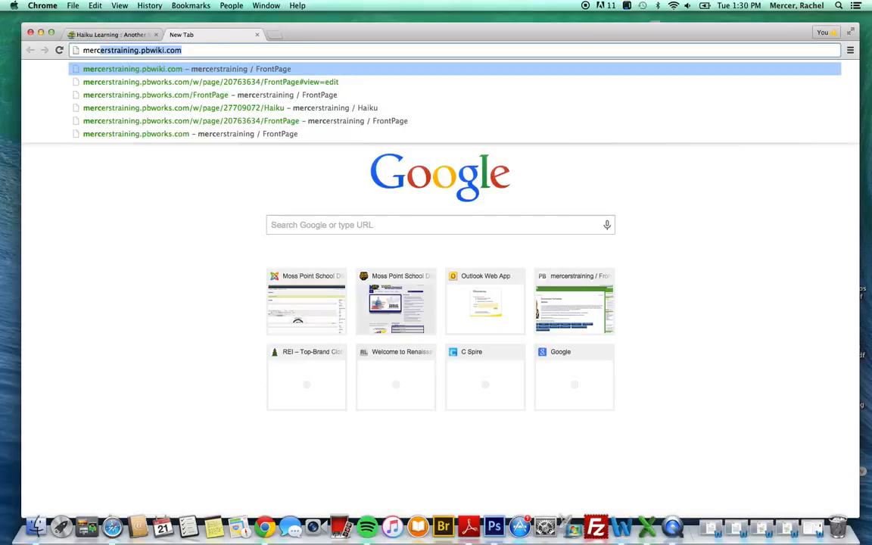
pyautogui.press('Return')
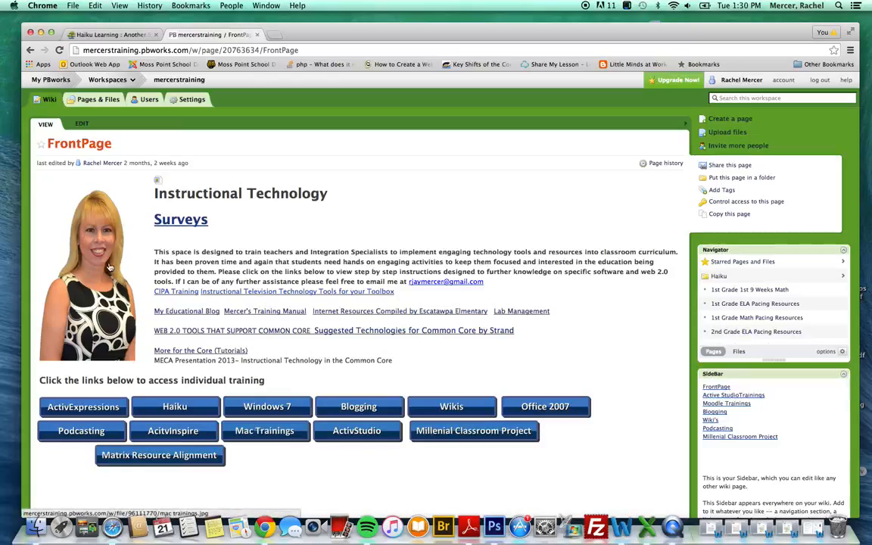
pyautogui.click(174, 406)
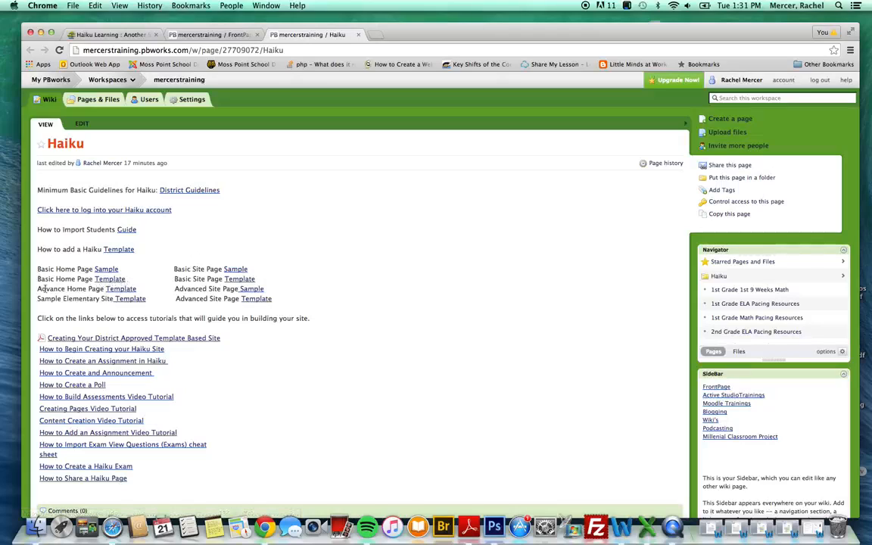
pyautogui.click(109, 271)
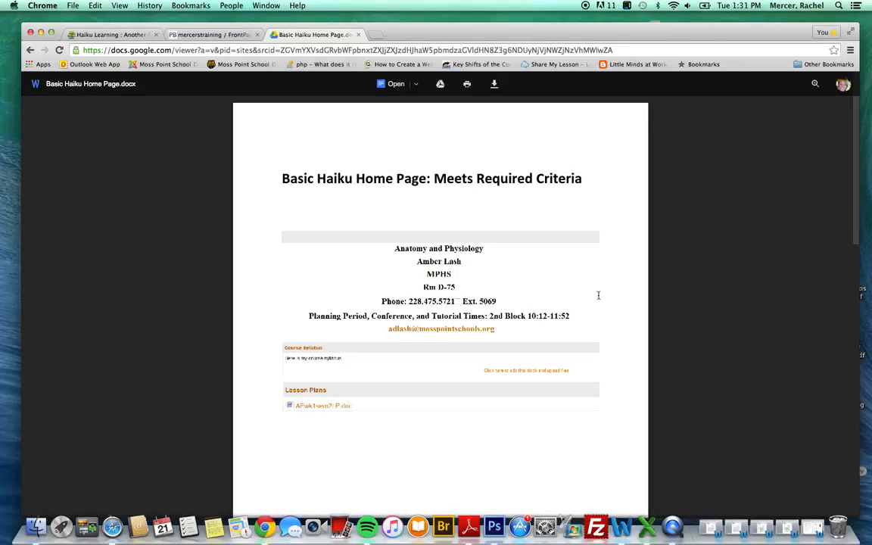
pyautogui.click(30, 50)
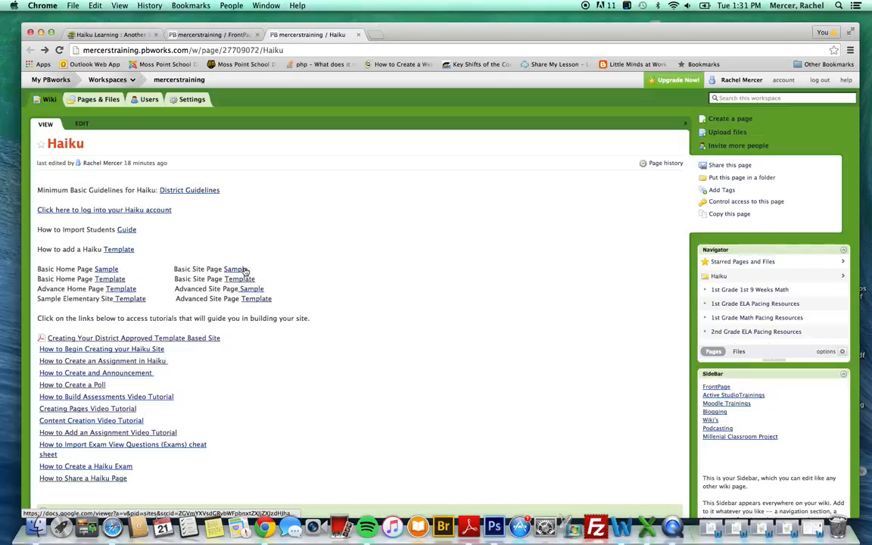
# - Open the Basic Site Page Sample document and dismiss the mpsecure login pop-up
pyautogui.click(244, 270)
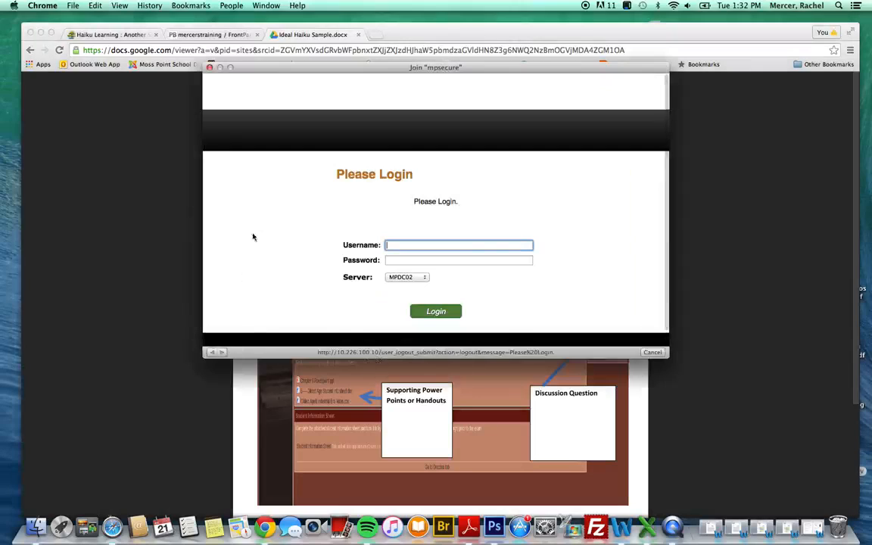
pyautogui.click(209, 67)
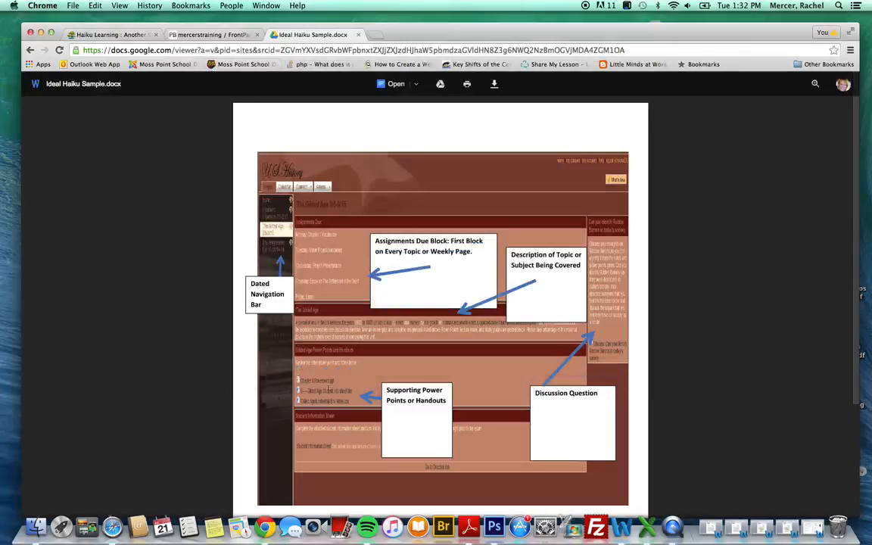
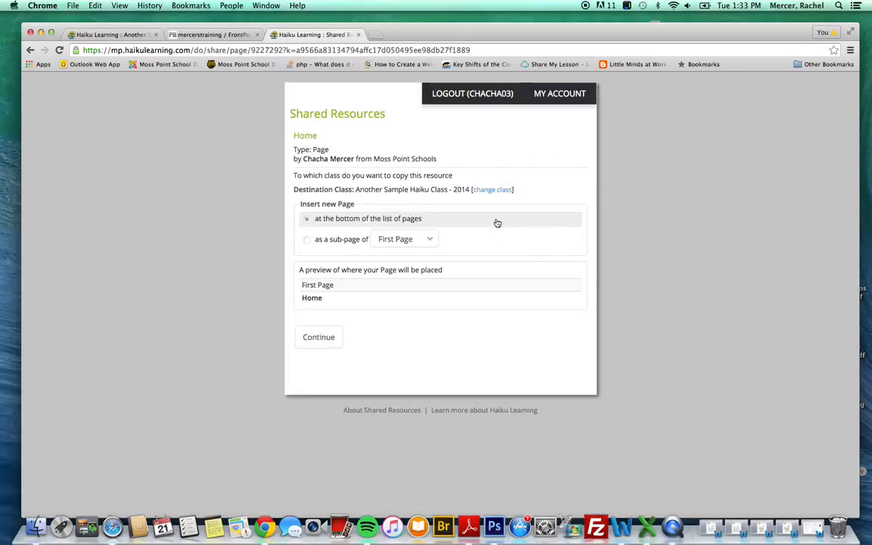
# - Copy the Home template page into Another Sample Haiku Class - 2014, placed at the bottom of its page list
pyautogui.click(317, 342)
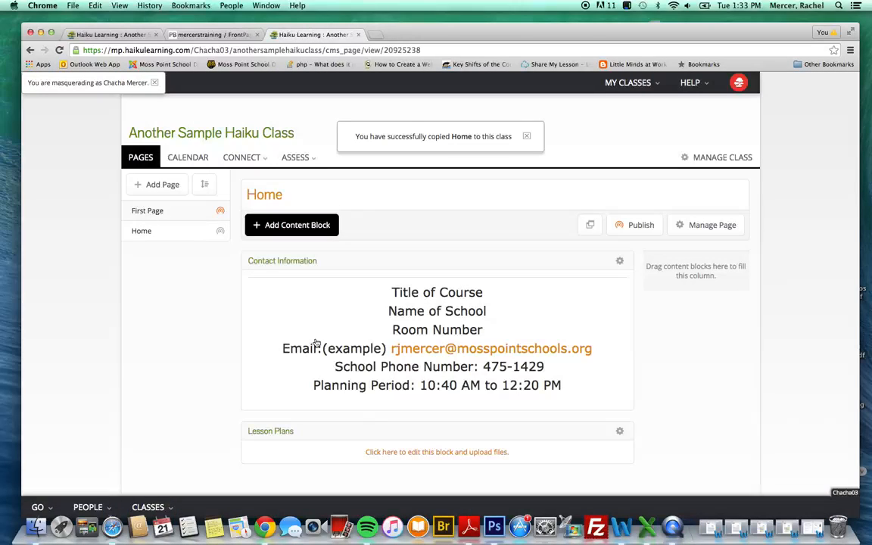
# - Open the copied Home page and save its Contact Information block unchanged
pyautogui.click(148, 235)
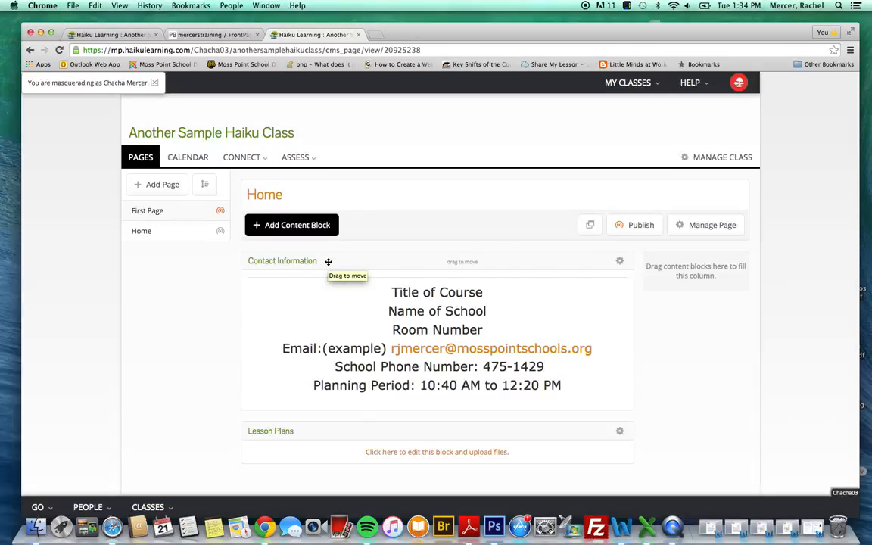
pyautogui.click(619, 261)
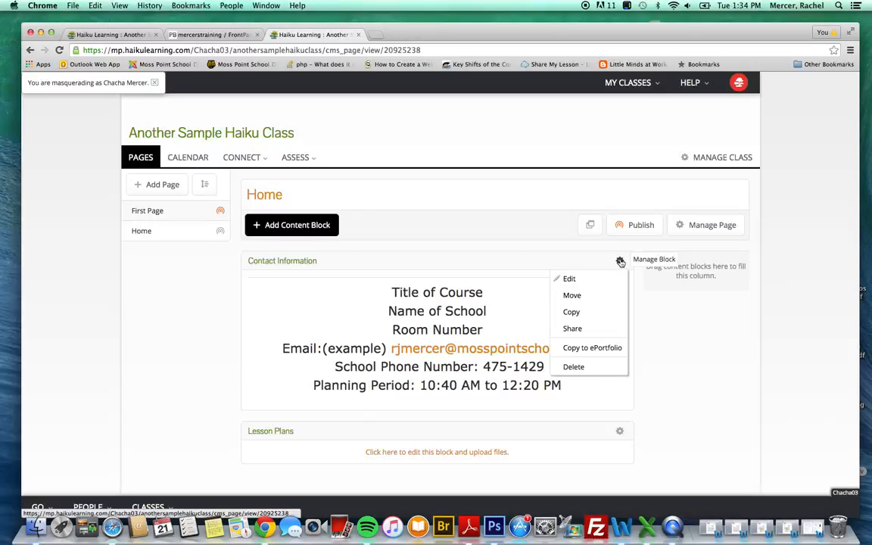
pyautogui.click(573, 279)
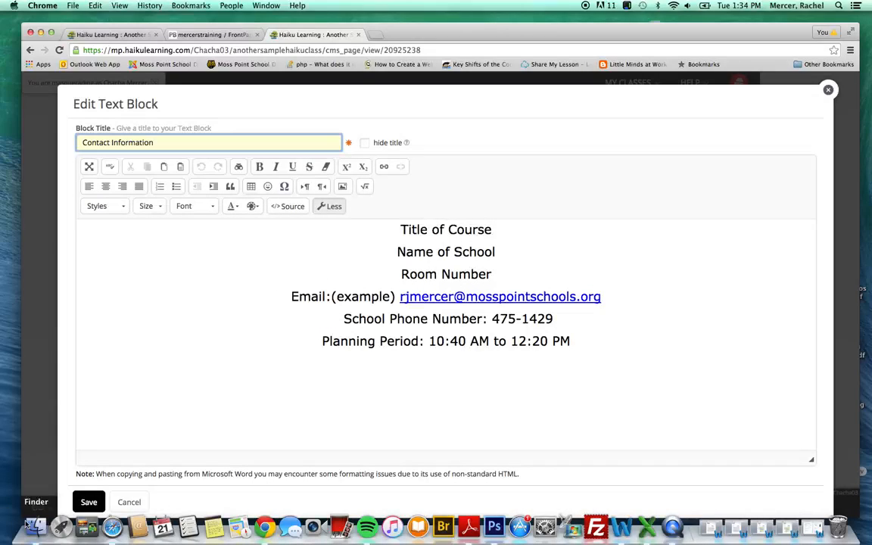
pyautogui.click(88, 502)
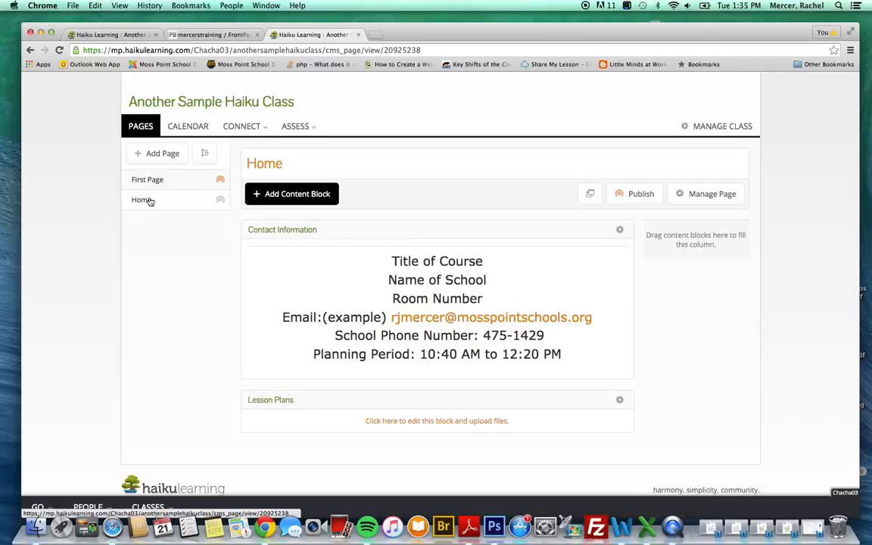
# - Return to the wiki, open the Basic Site Page Template, and choose Another Sample Haiku Class - 2014 as destination
pyautogui.click(31, 51)
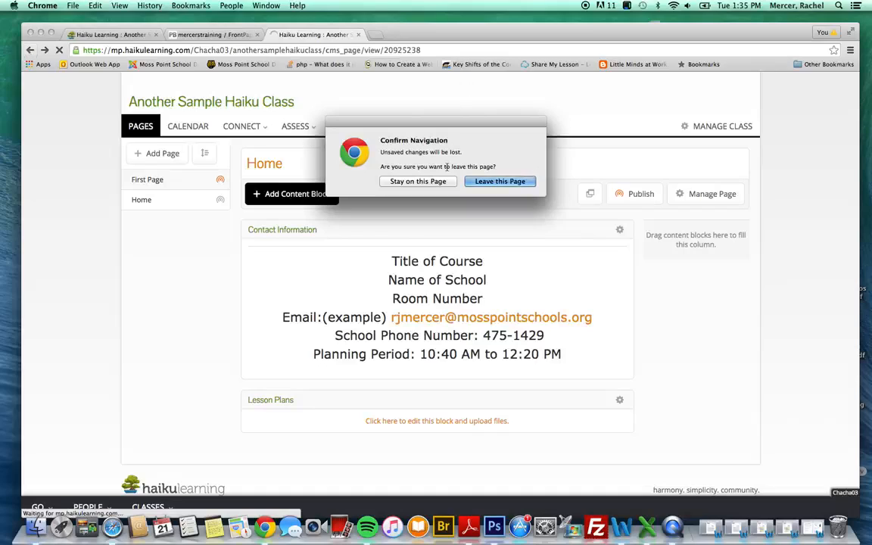
pyautogui.click(500, 181)
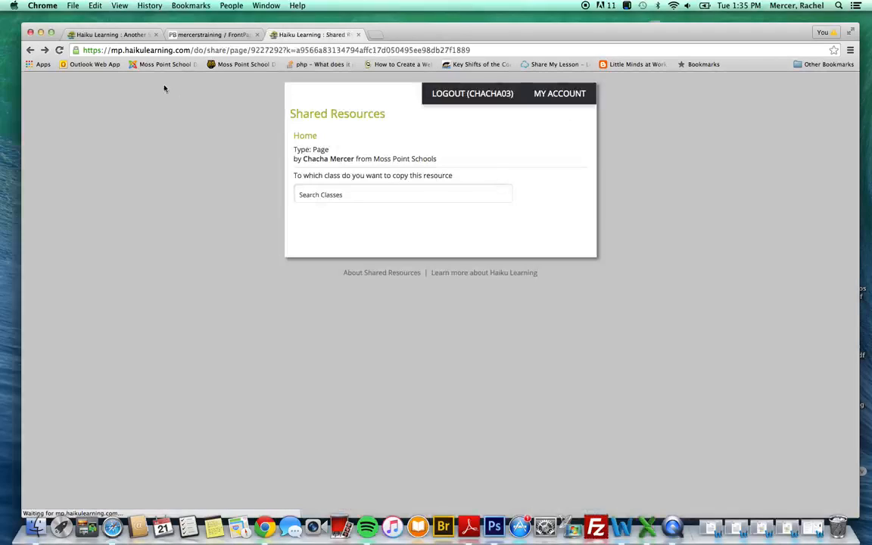
pyautogui.click(29, 50)
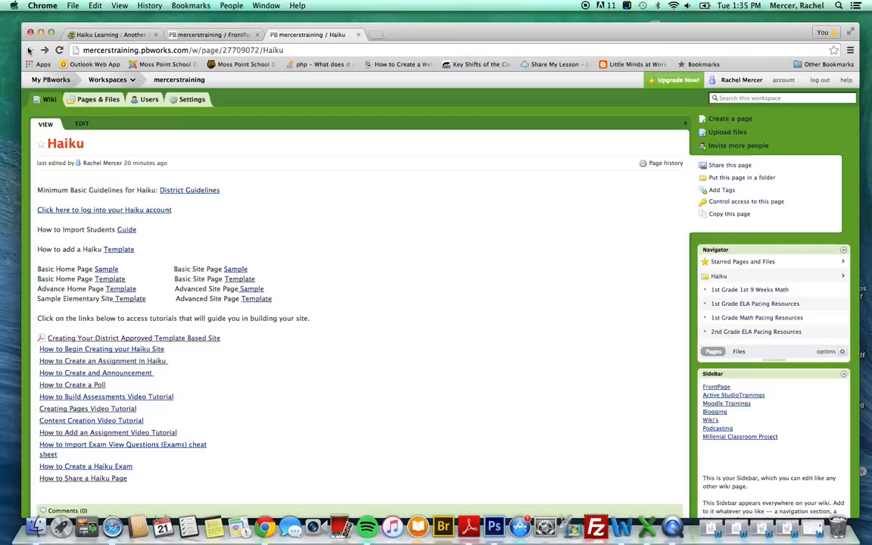
pyautogui.click(250, 280)
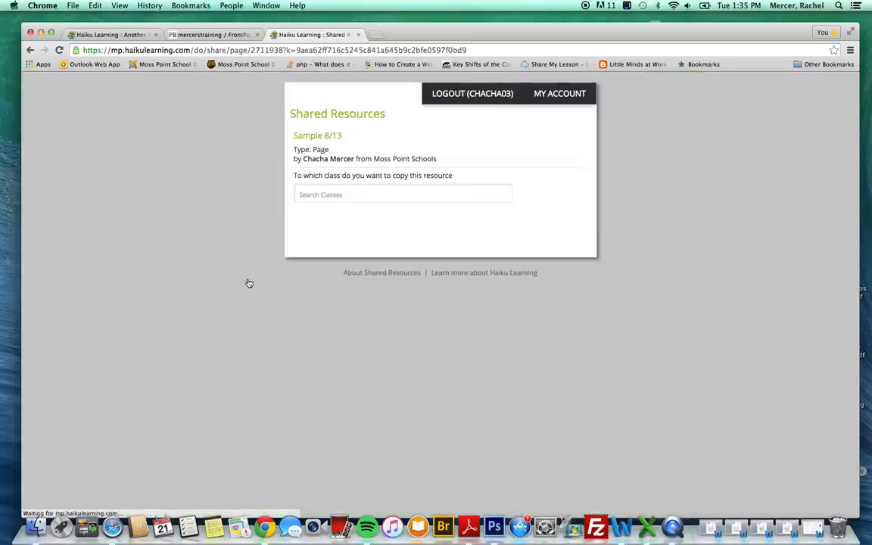
pyautogui.click(365, 195)
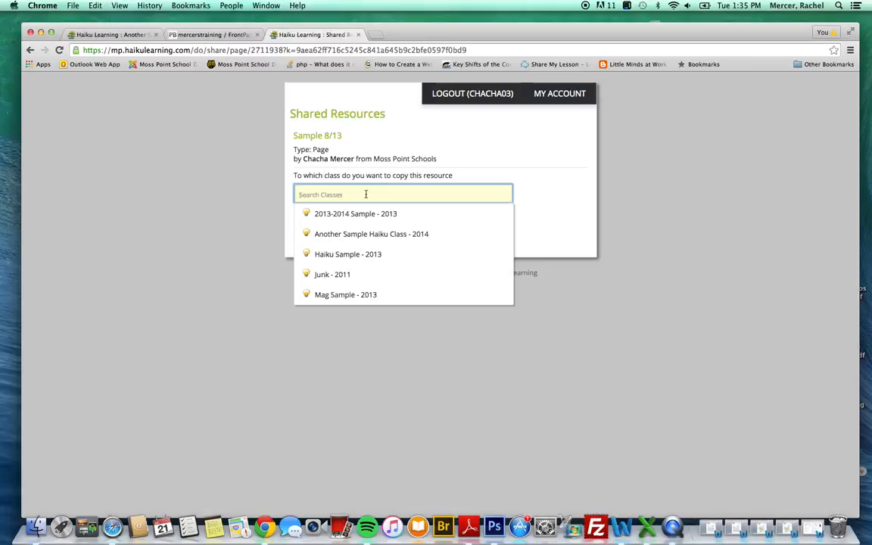
pyautogui.click(366, 235)
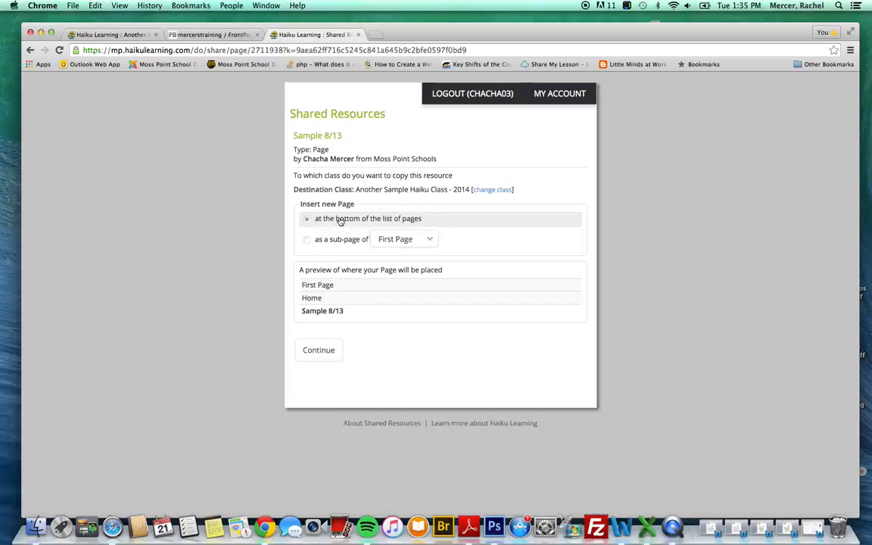
# - Copy Sample 8/13 after Home, then save its Assignments Due block with the Monday–Friday entries
pyautogui.click(326, 352)
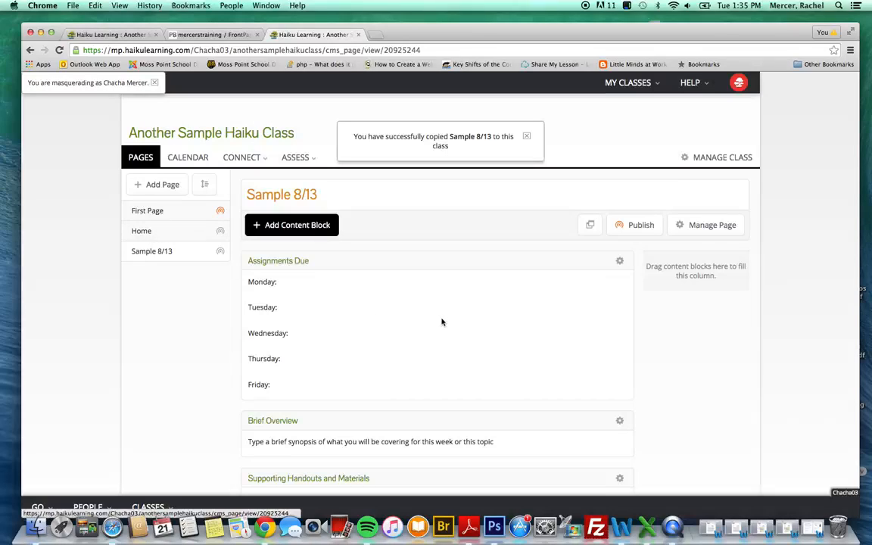
pyautogui.scroll(-3, 442, 321)
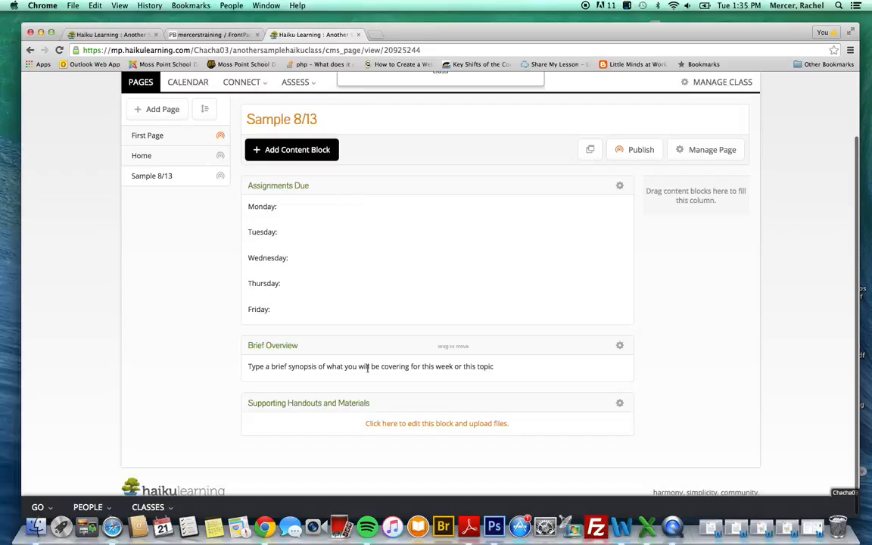
pyautogui.click(620, 186)
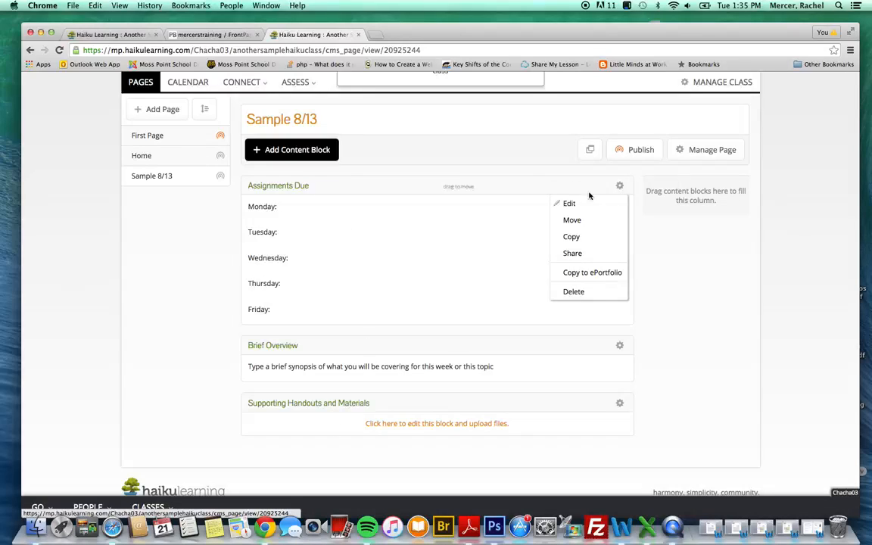
pyautogui.click(577, 203)
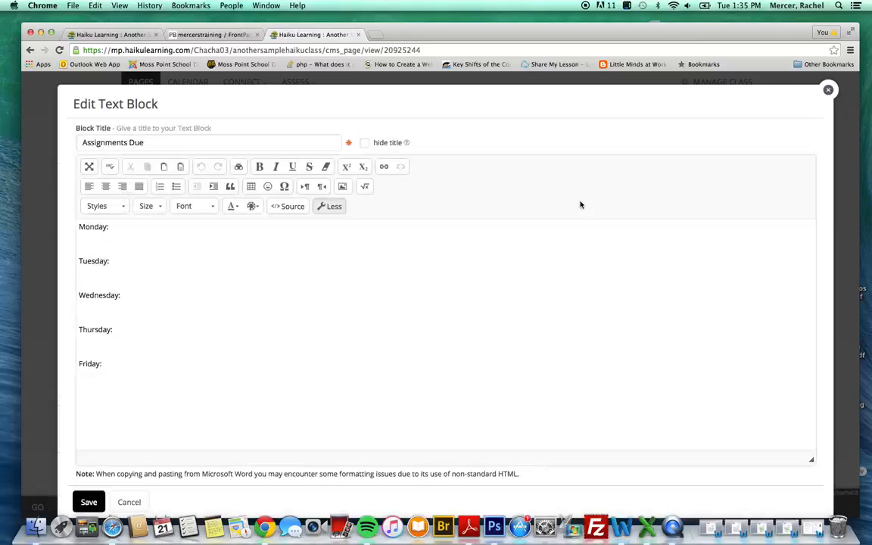
pyautogui.click(138, 226)
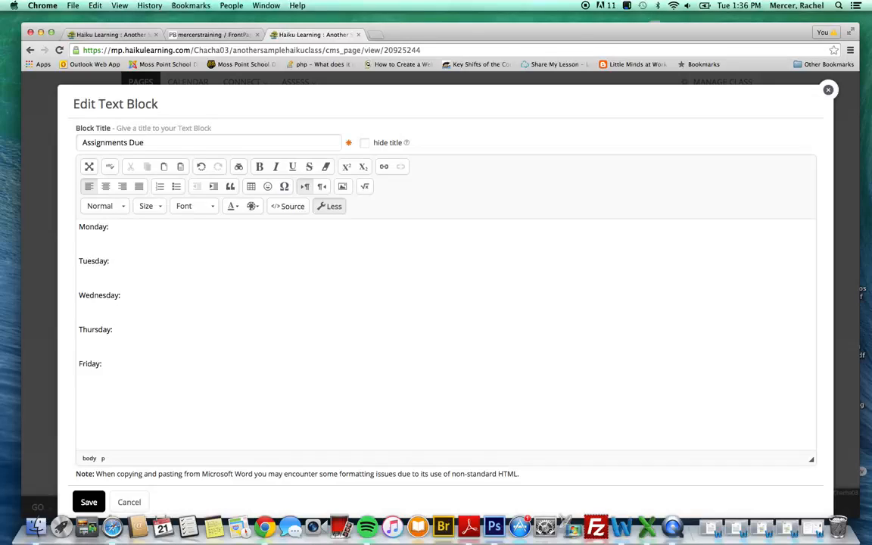
pyautogui.click(89, 503)
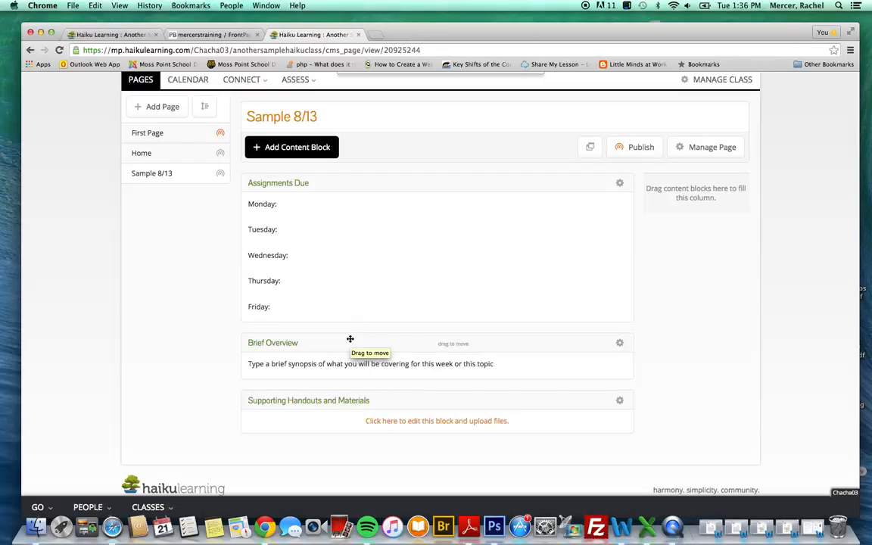
# - Show how the Brief Overview block moves, then edit the Supporting Handouts and Materials block
pyautogui.moveTo(349, 339)
pyautogui.mouseDown()
pyautogui.moveTo(355, 283)
pyautogui.moveTo(352, 358)
pyautogui.moveTo(350, 338)
pyautogui.mouseUp()
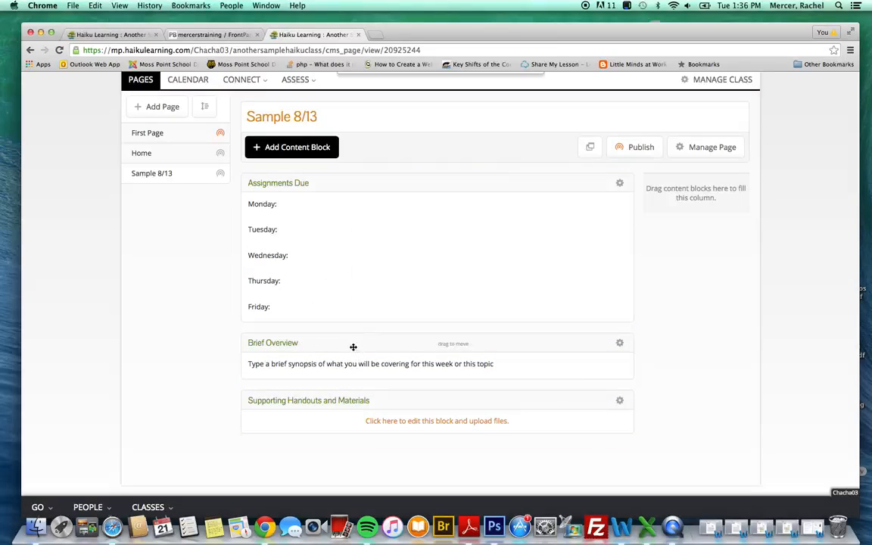
pyautogui.click(620, 343)
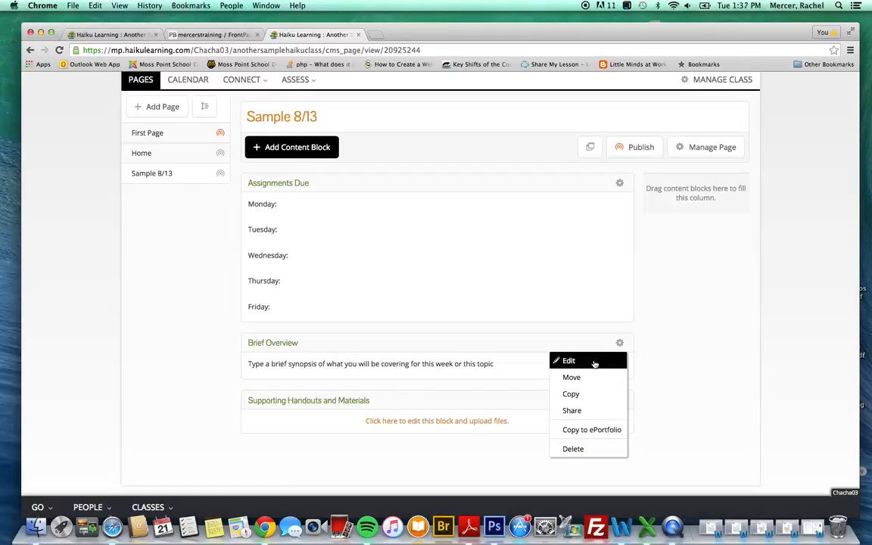
pyautogui.click(495, 342)
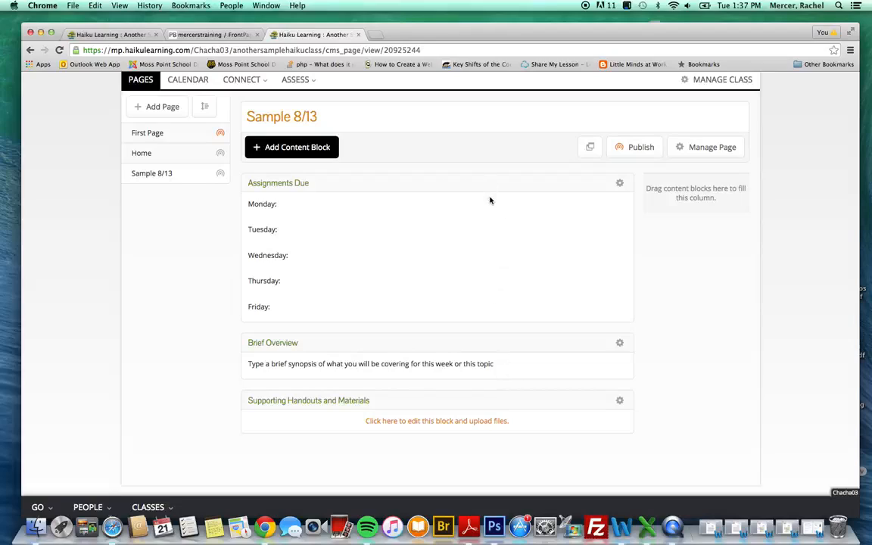
pyautogui.click(620, 401)
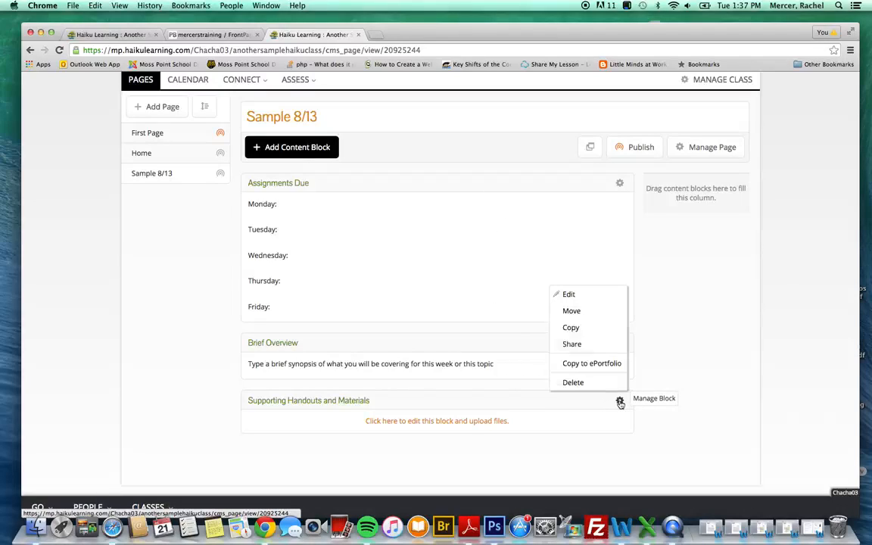
pyautogui.click(577, 296)
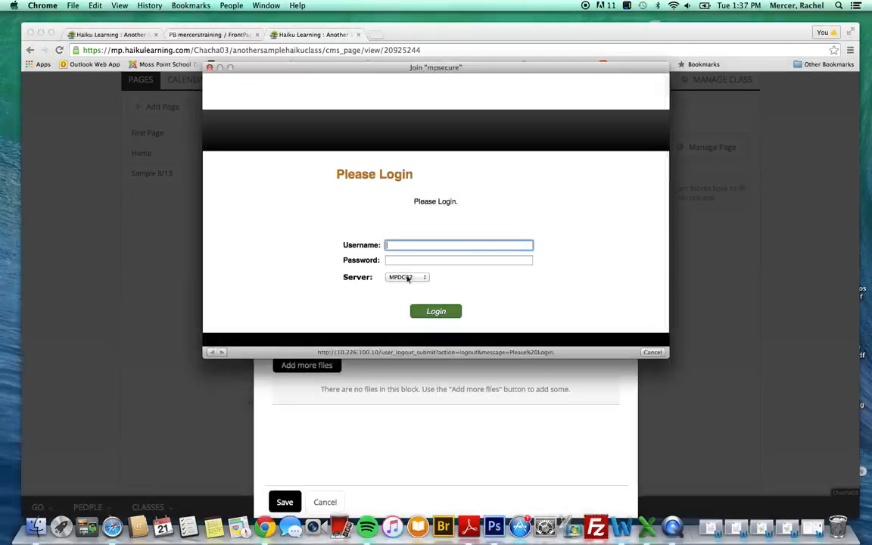
# - Dismiss the mpsecure login and save the Supporting Handouts and Materials block with no files
pyautogui.click(209, 68)
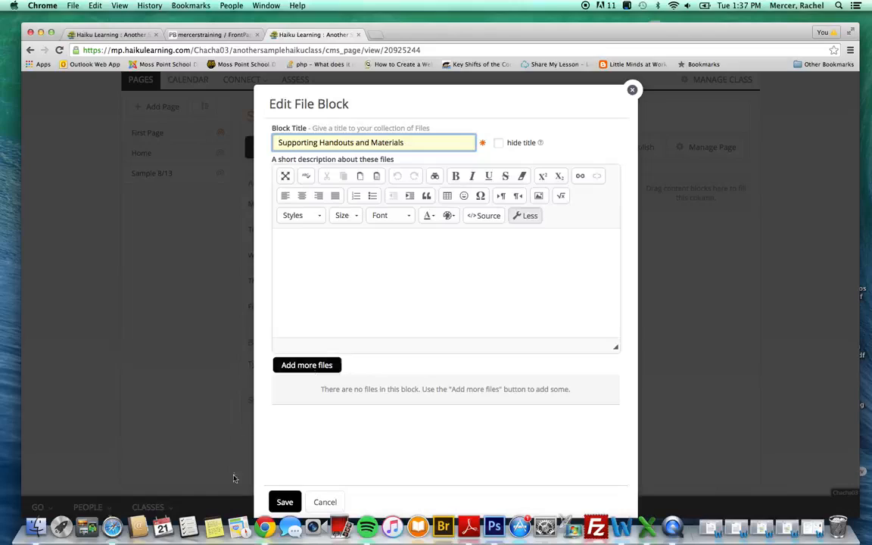
pyautogui.click(284, 502)
pyautogui.scroll(-1, 292, 502)
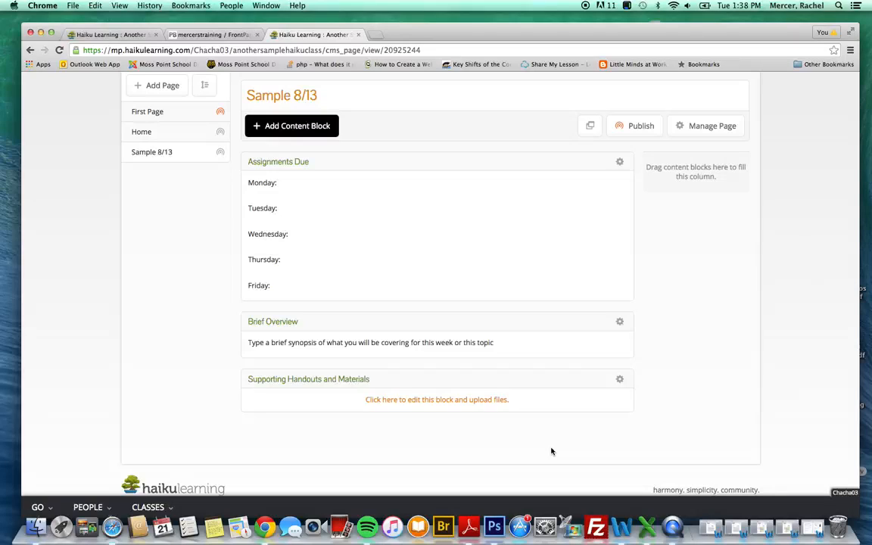
# - Quit QuickTime Player and name the recording 'How to Create a Template Based Haiku'
pyautogui.click(673, 528)
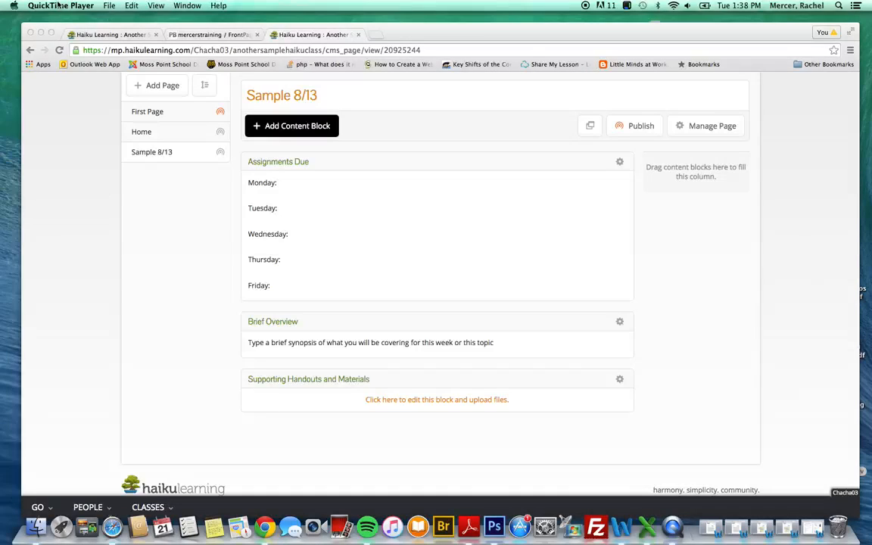
pyautogui.click(61, 6)
pyautogui.click(68, 86)
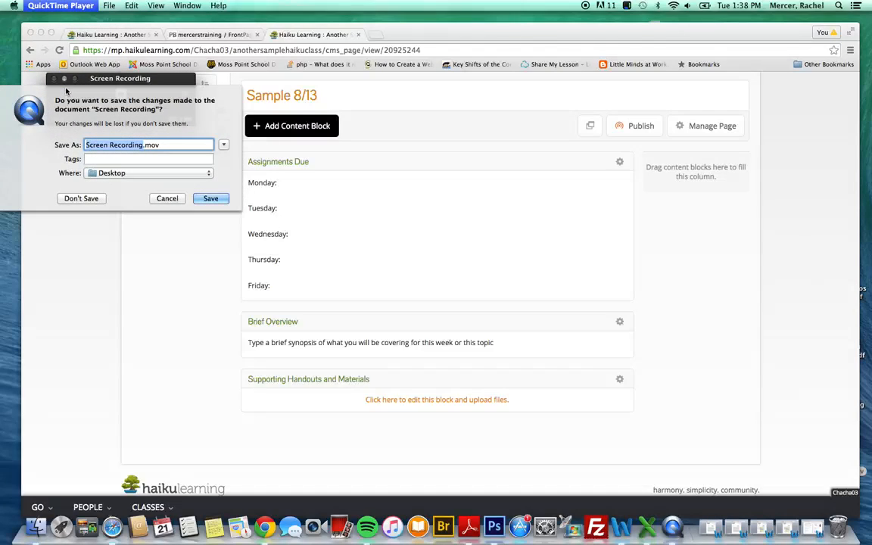
pyautogui.write('How to ')
pyautogui.write('Create a ')
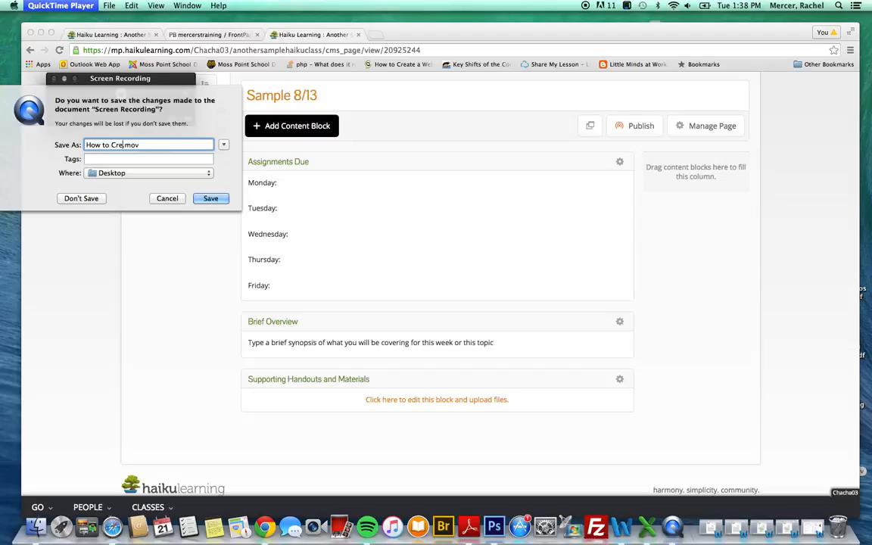
pyautogui.write('Template ')
pyautogui.write('Based Haiku')
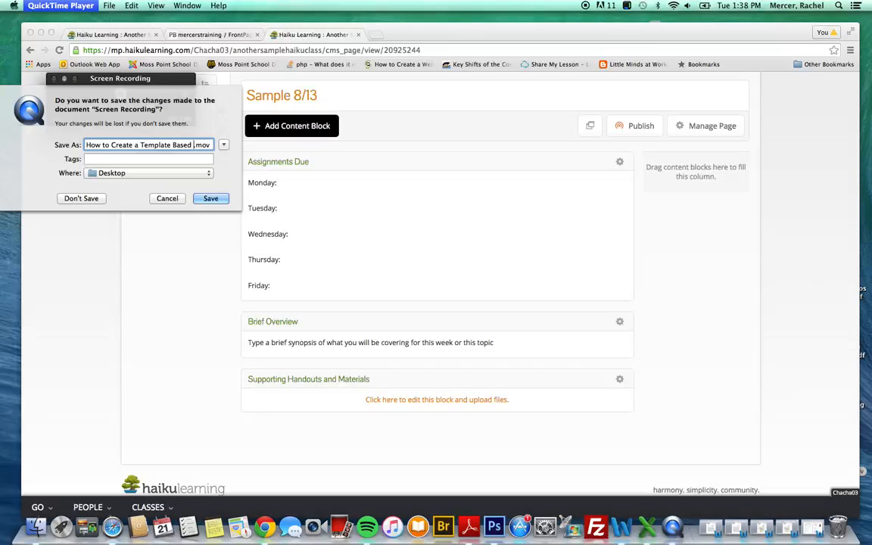